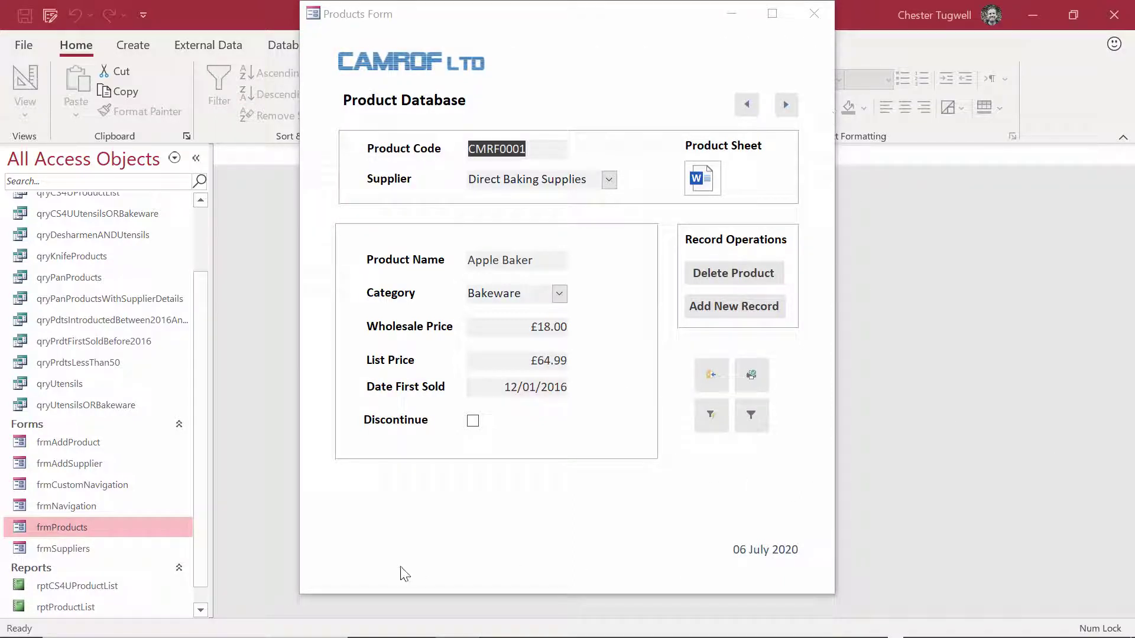
Close the Products Form window so only the Camrof Chester database workspace remains.
click(811, 18)
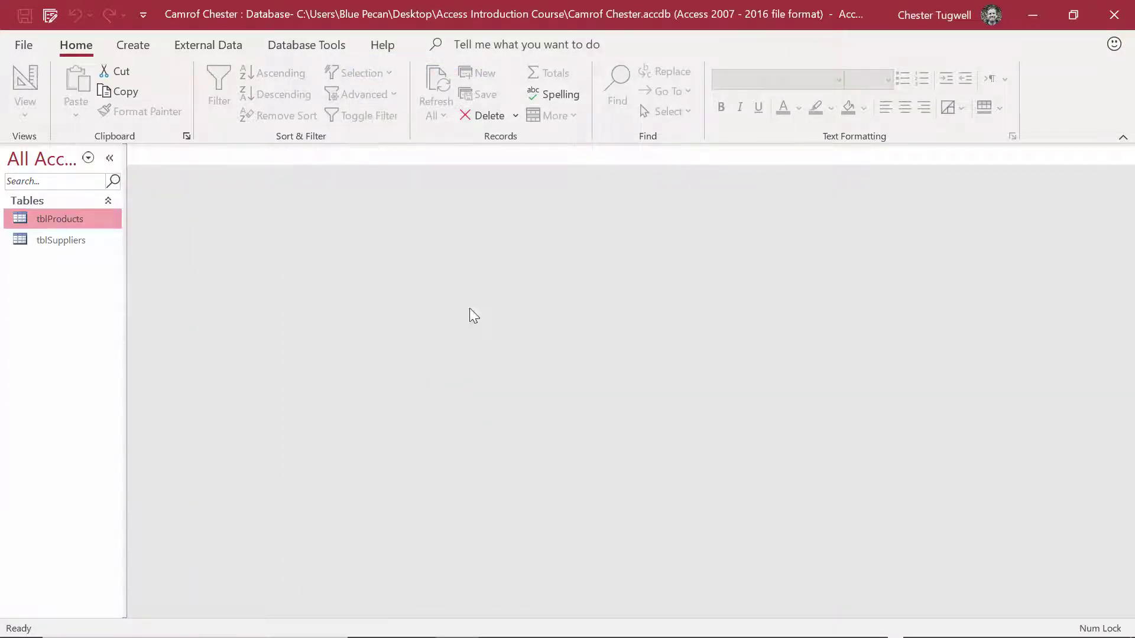
Start a blank form with Form Design on the Create tab and save it as 'frmProducts'.
click(133, 48)
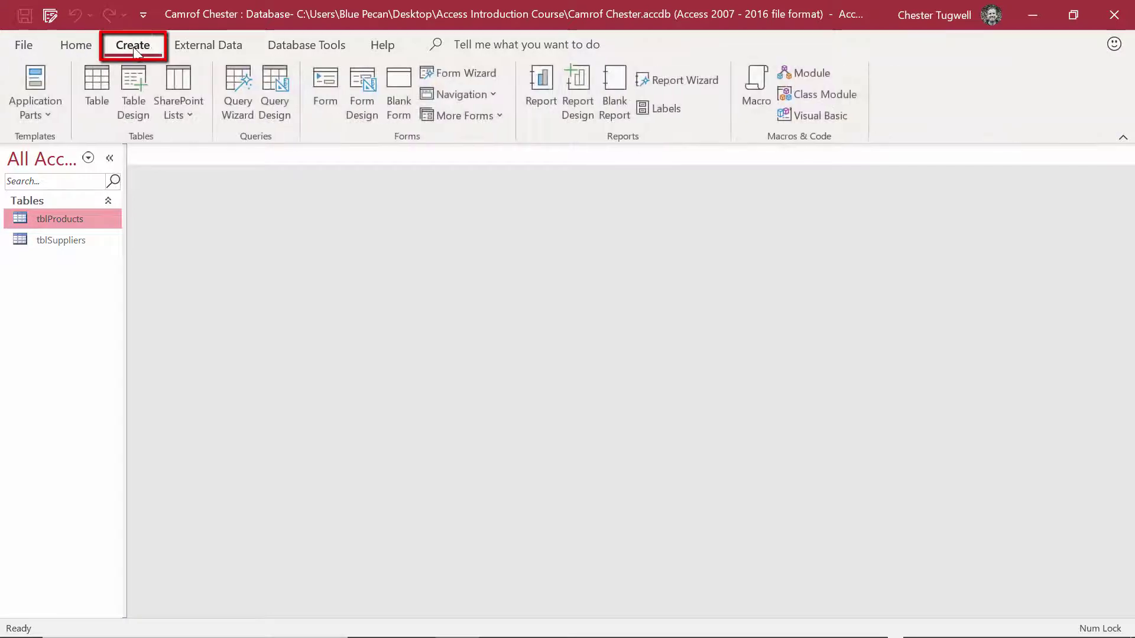
click(376, 111)
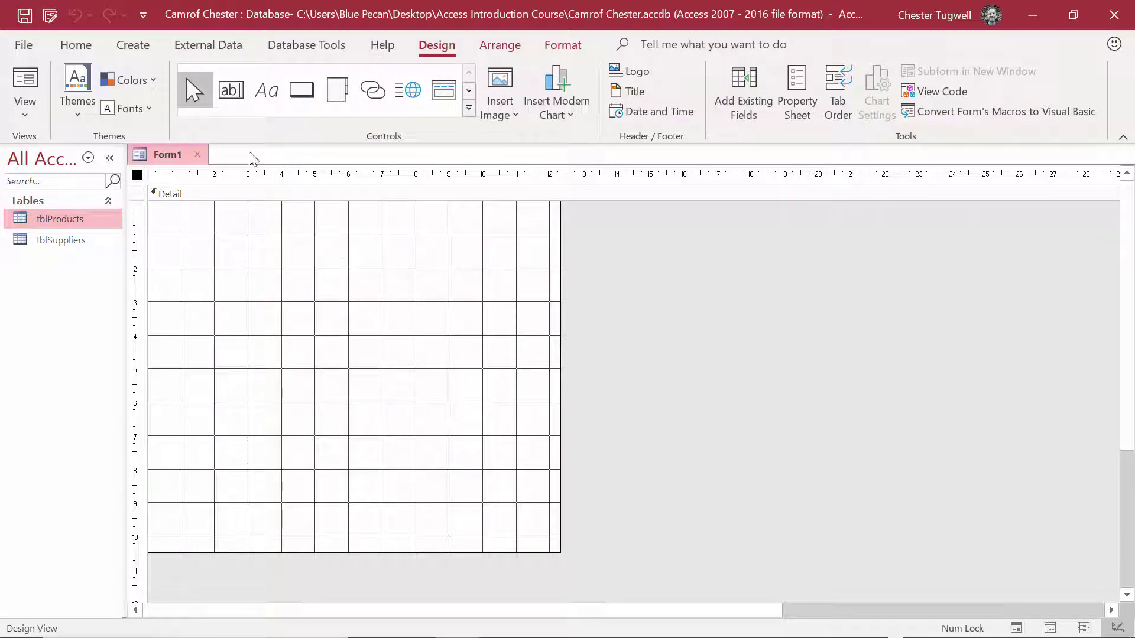
click(25, 15)
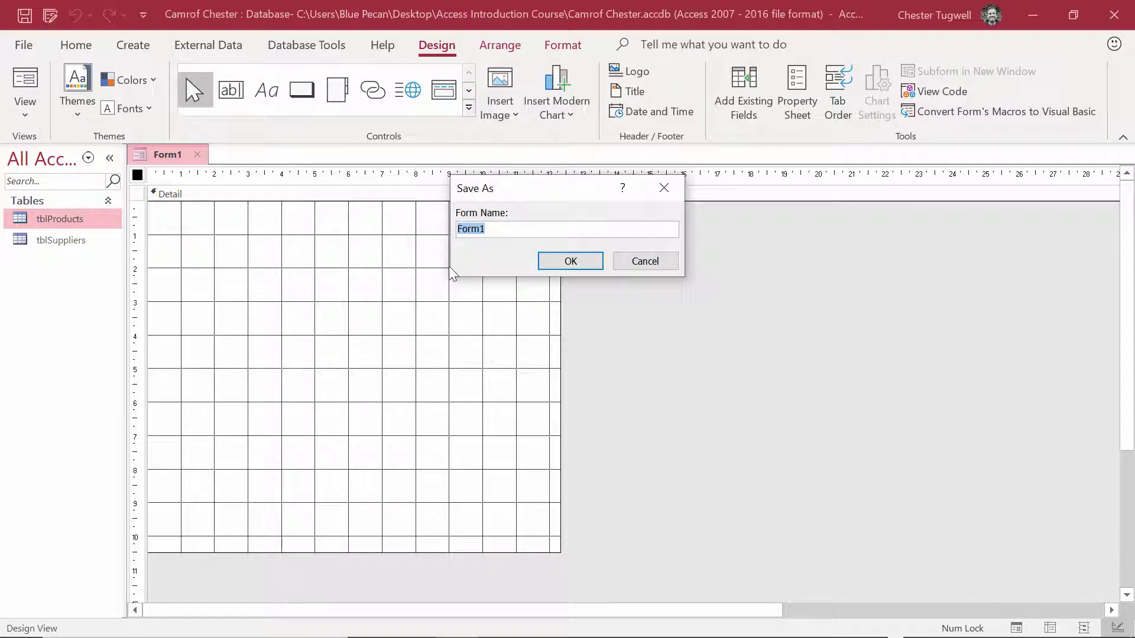
text(frmProdu)
key(BackSpace)
key(BackSpace)
key(BackSpace)
key(BackSpace)
text(roducts)
key(Return)
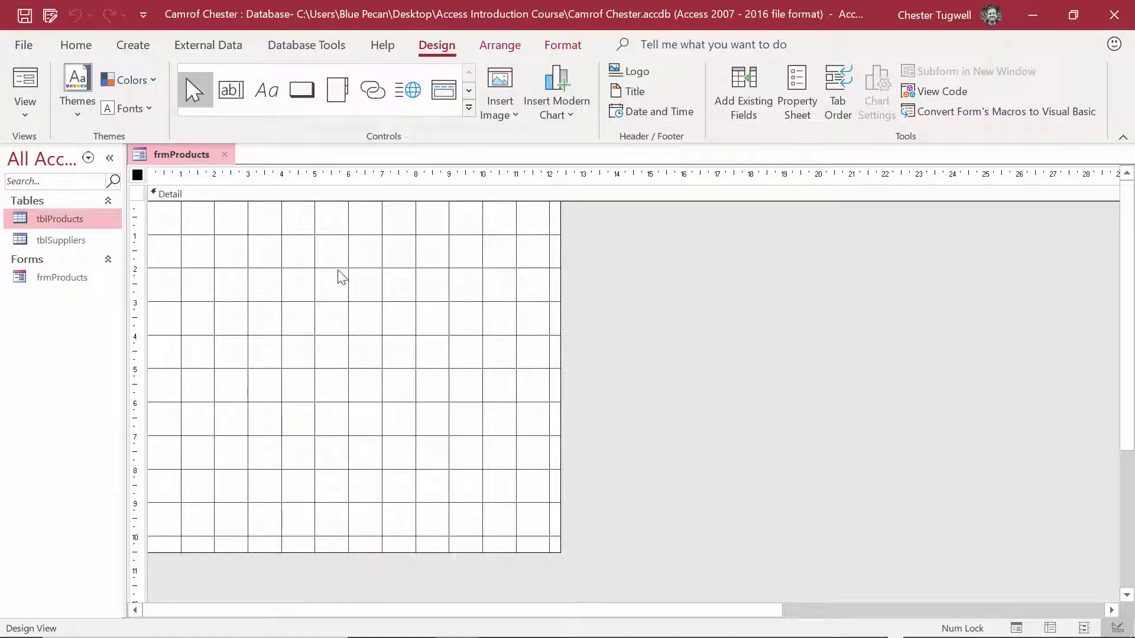
Turn on Form Header/Footer from the Detail section's shortcut menu and check both new sections.
right_click(368, 297)
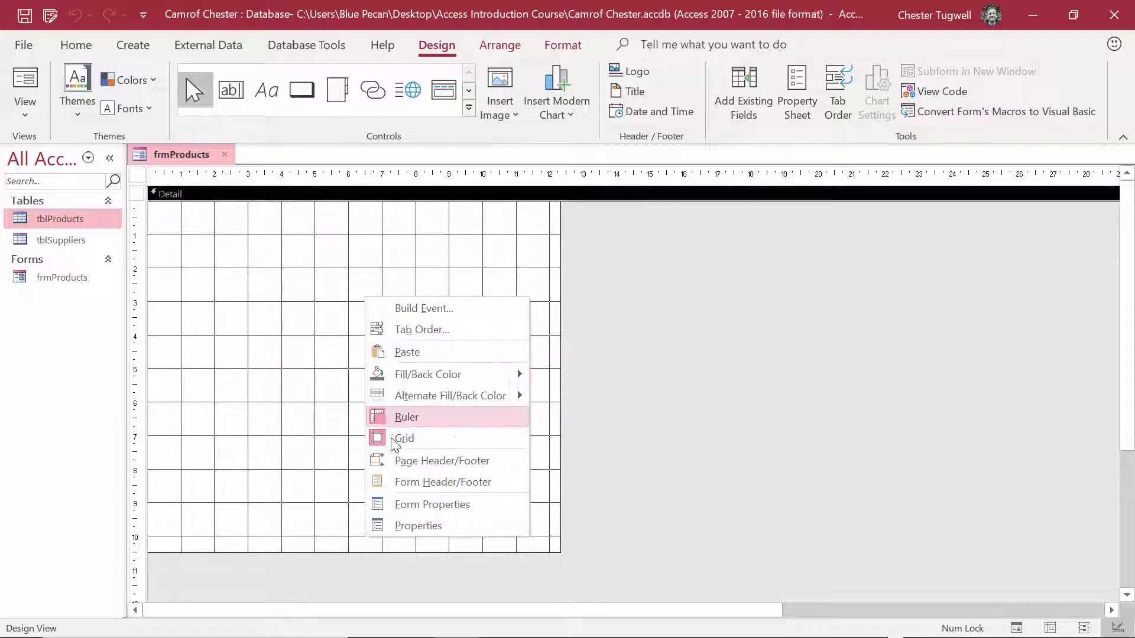
click(451, 489)
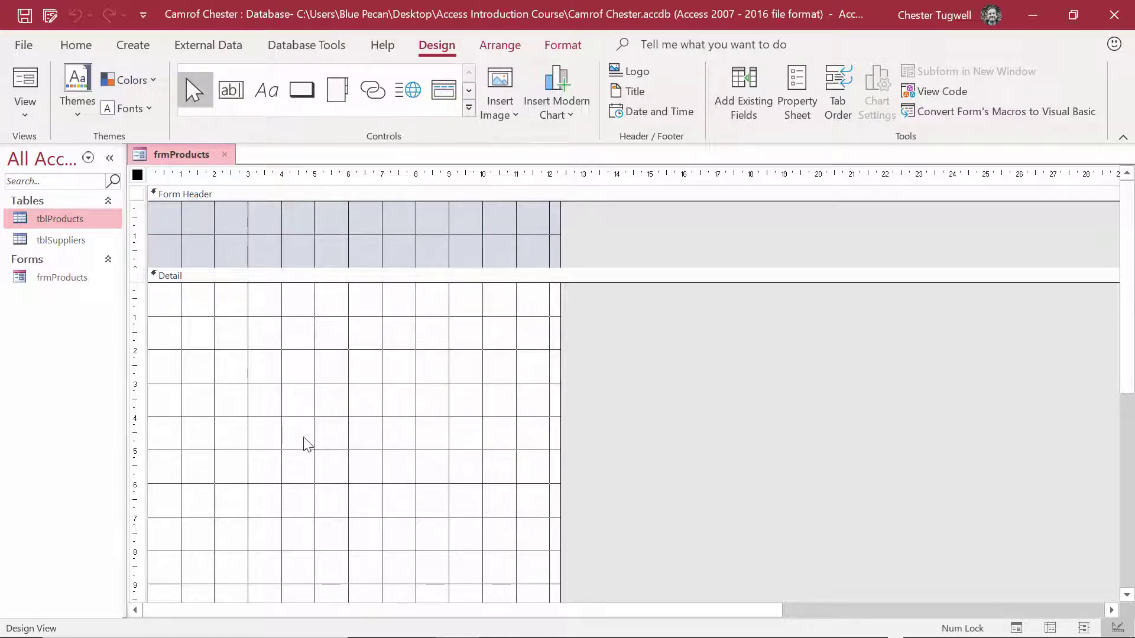
scroll(268, 350, down, 3)
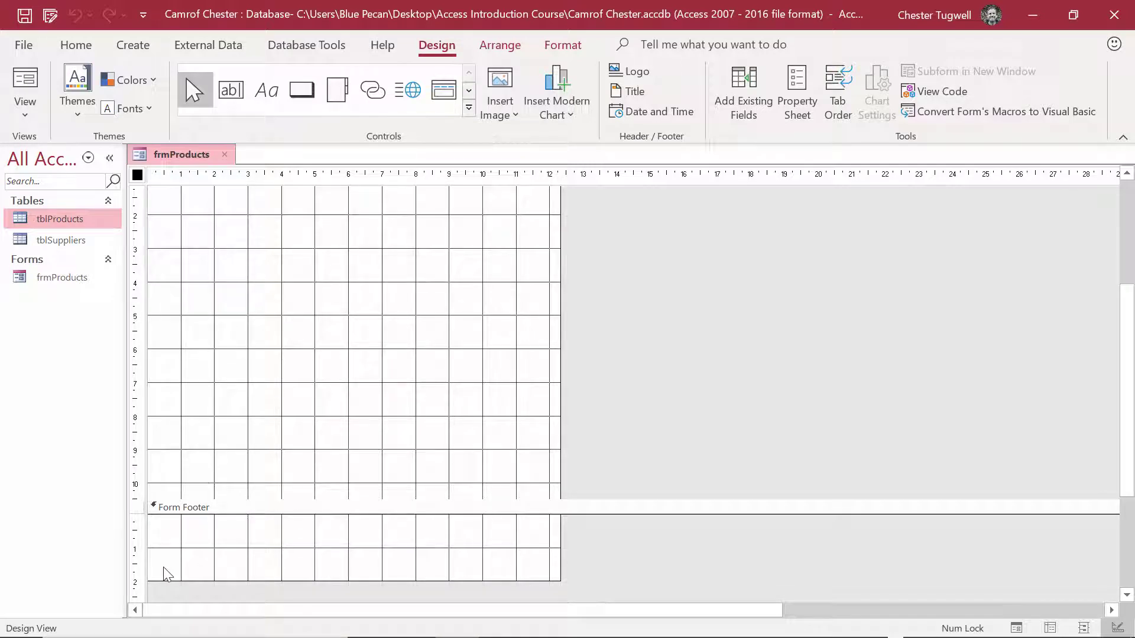
scroll(327, 464, up, 3)
scroll(329, 484, up, 3)
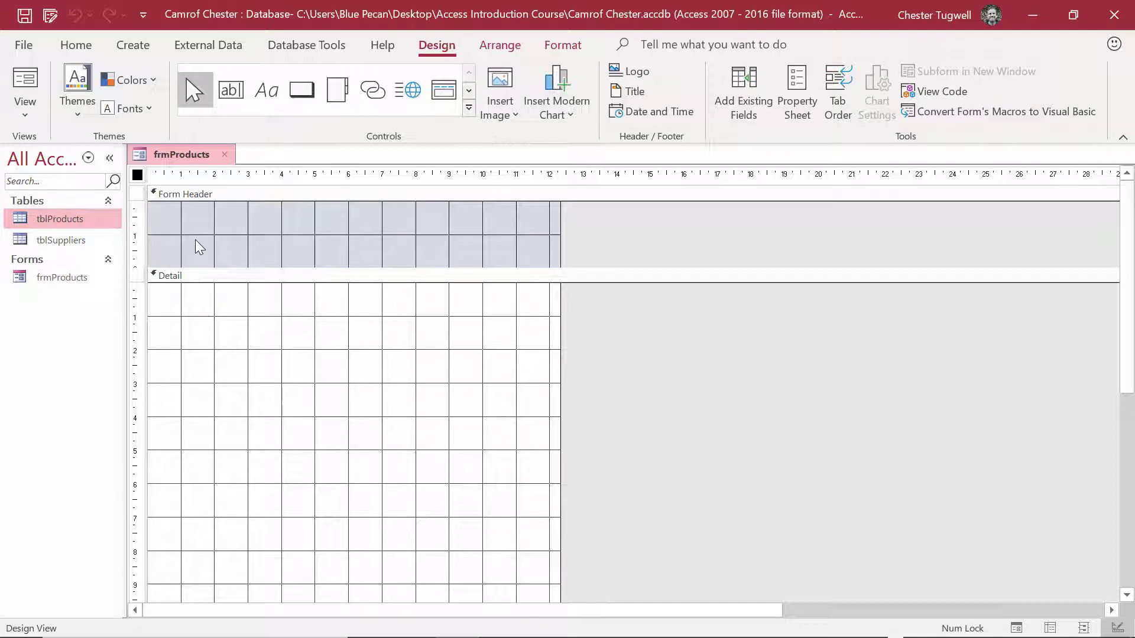
scroll(161, 253, down, 3)
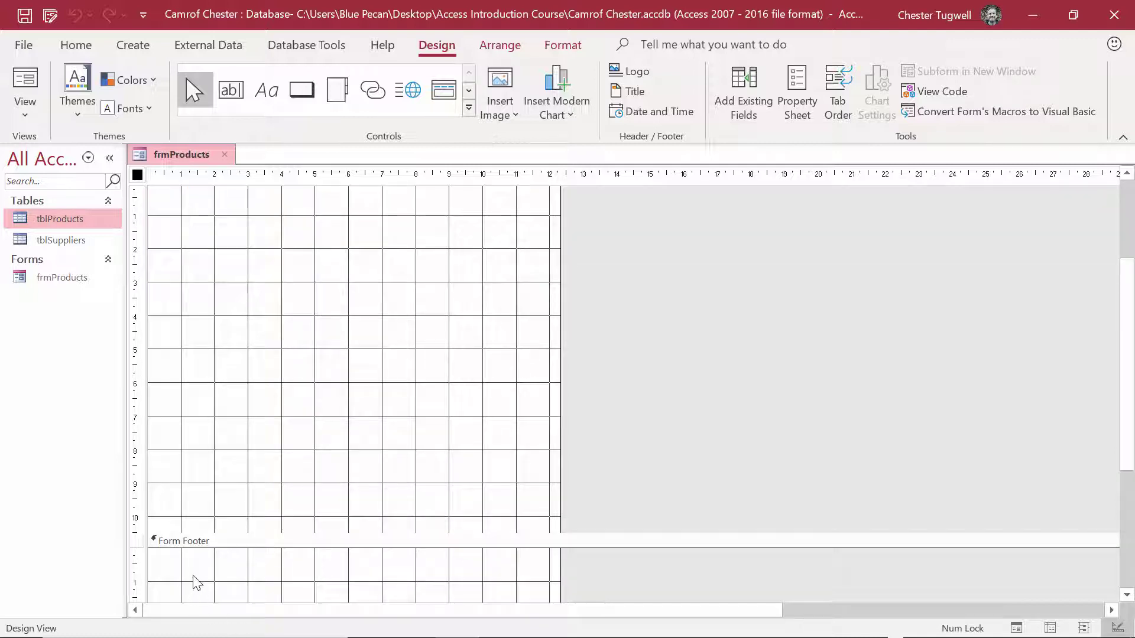
scroll(198, 583, up, 3)
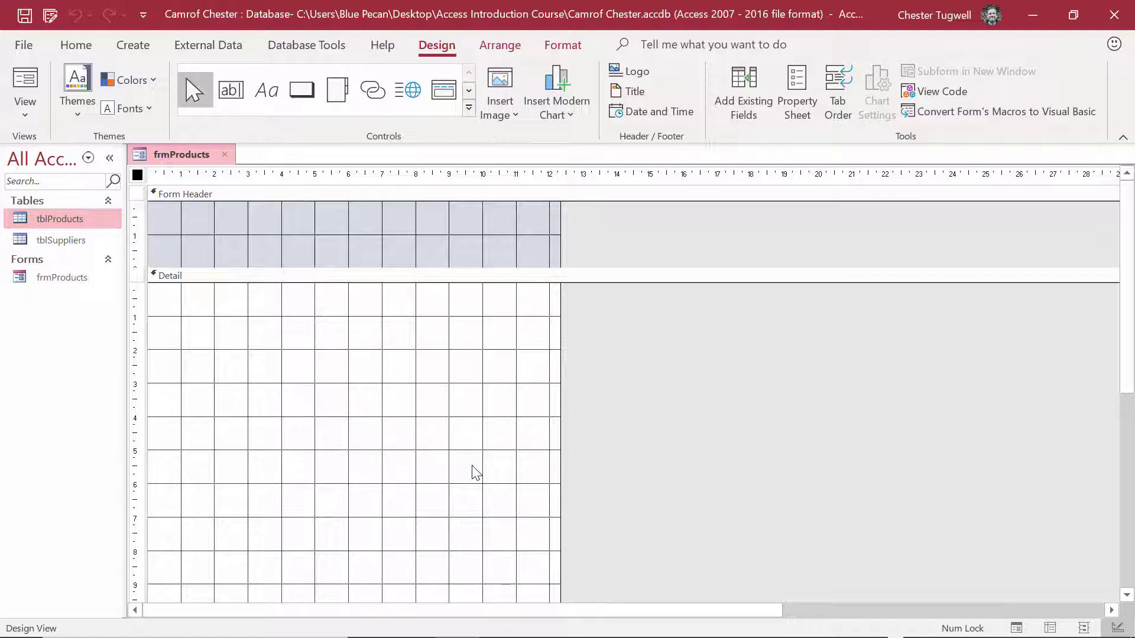
right_click(359, 340)
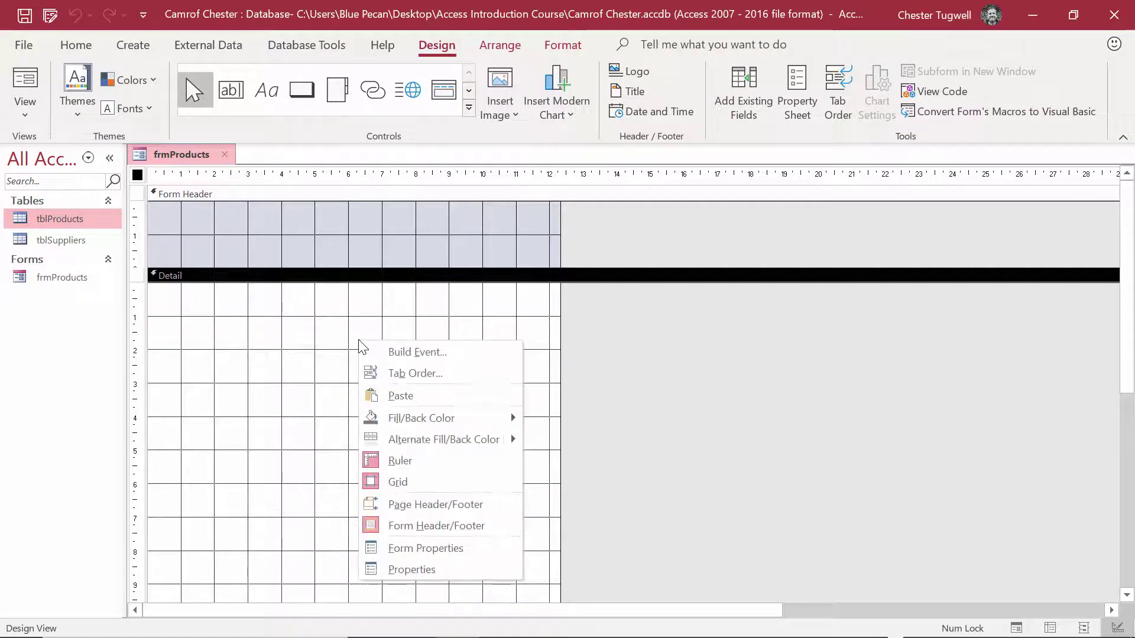
click(413, 504)
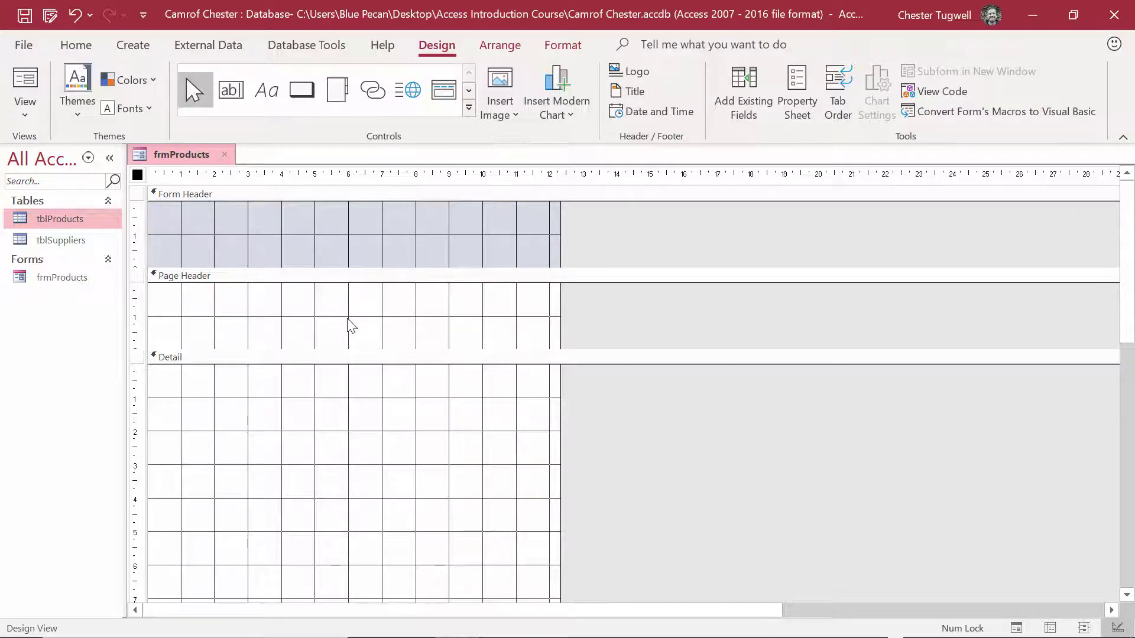
scroll(351, 325, down, 5)
scroll(351, 325, up, 3)
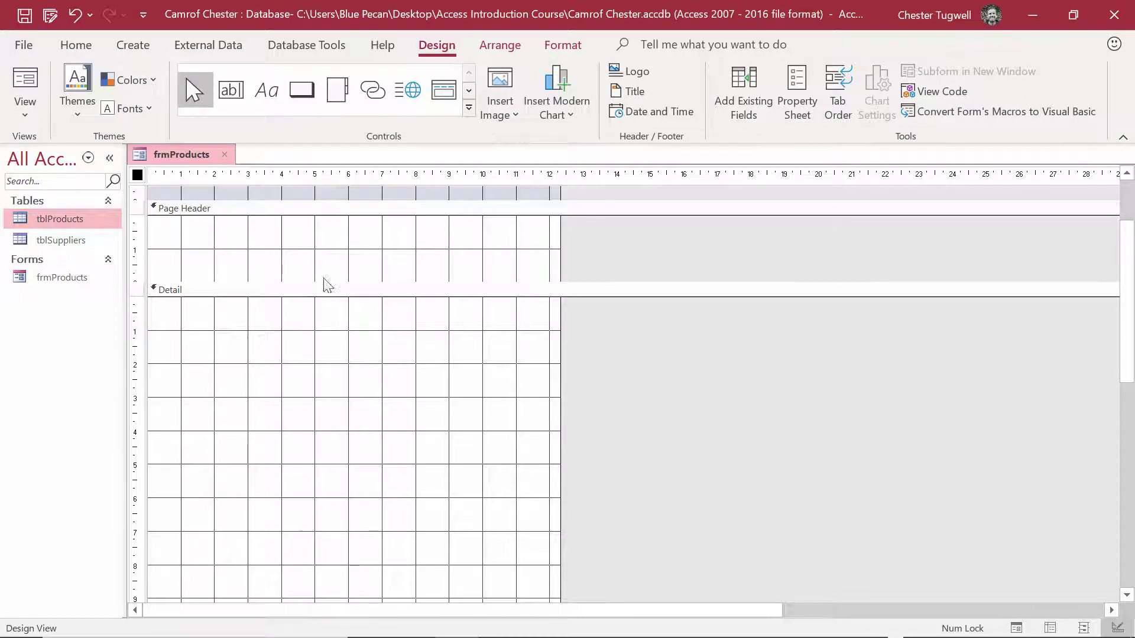
scroll(326, 283, up, 2)
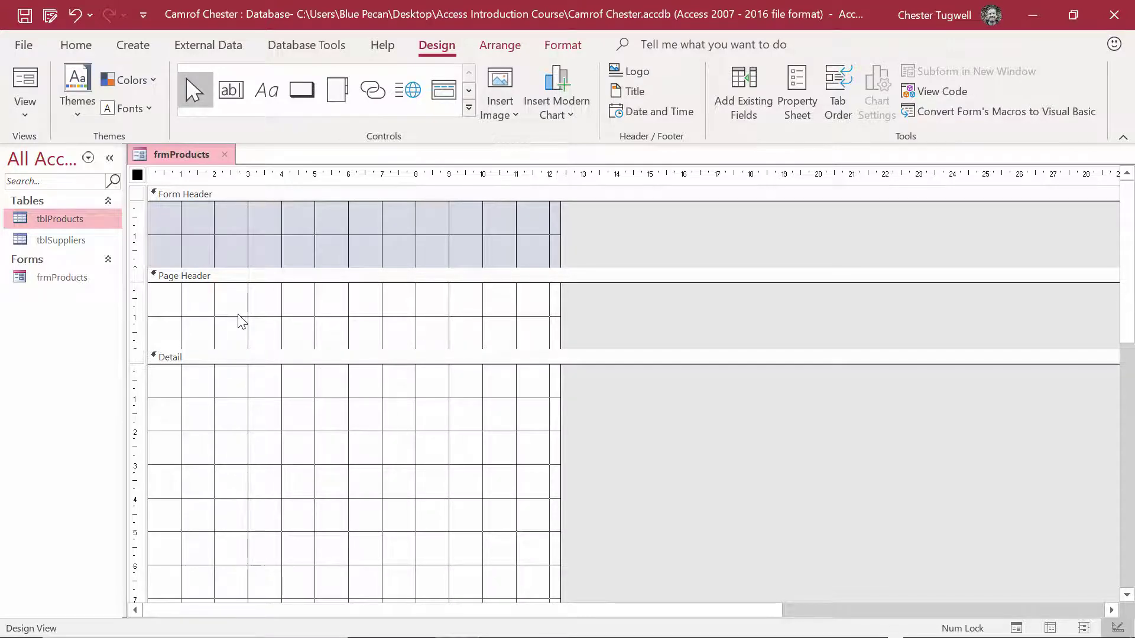
right_click(241, 322)
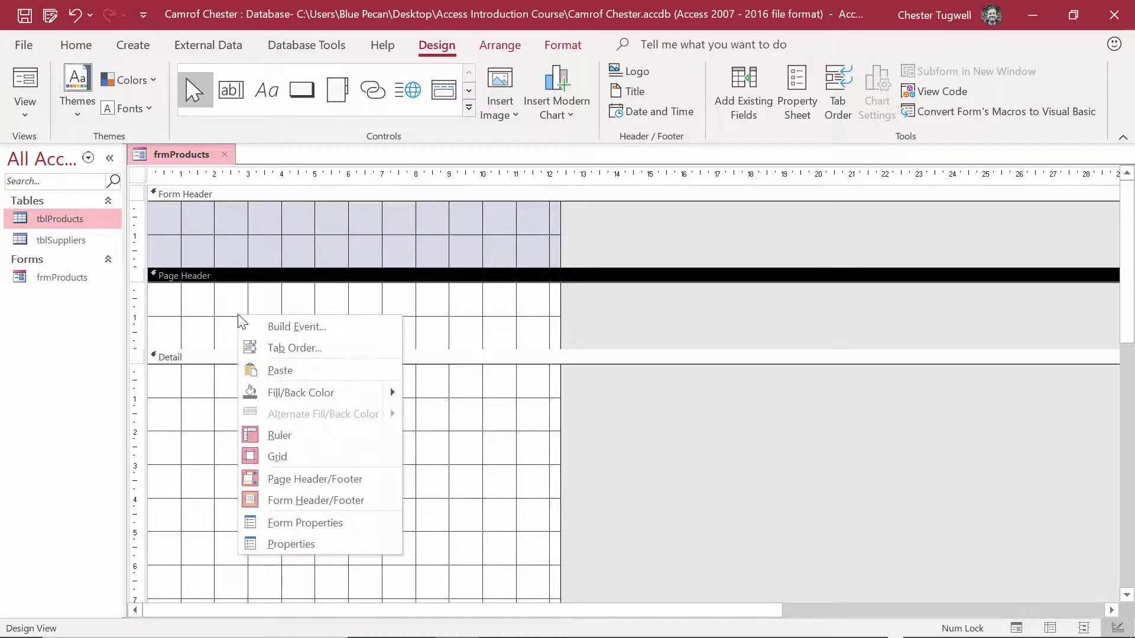
click(303, 480)
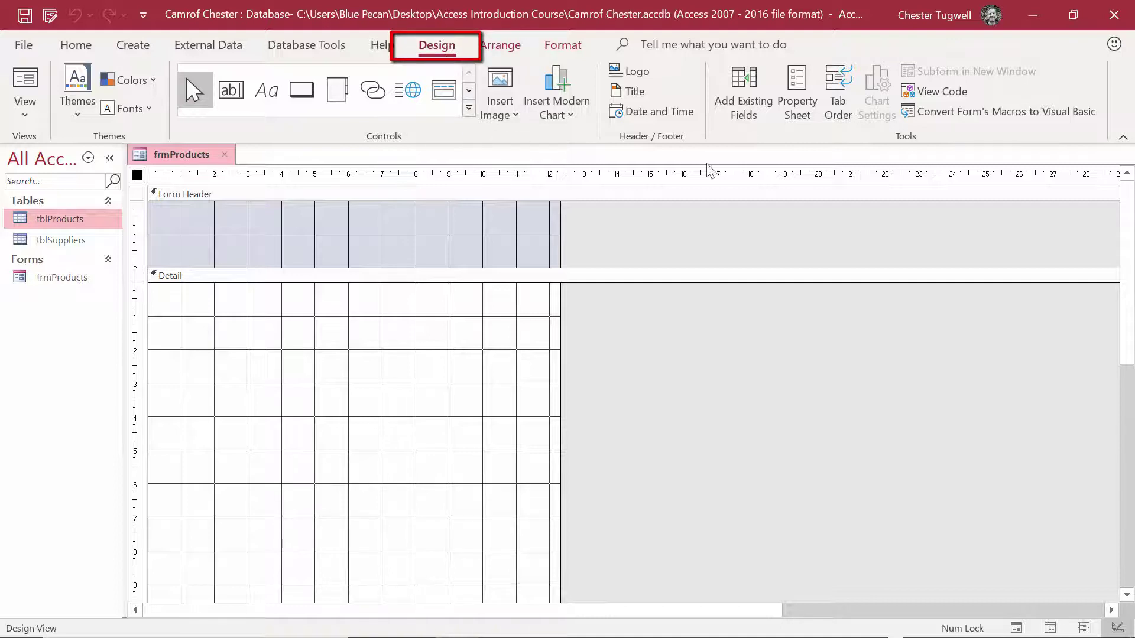
Open the Field List showing all tables and expand tblProducts, selecting ProductCode.
click(758, 105)
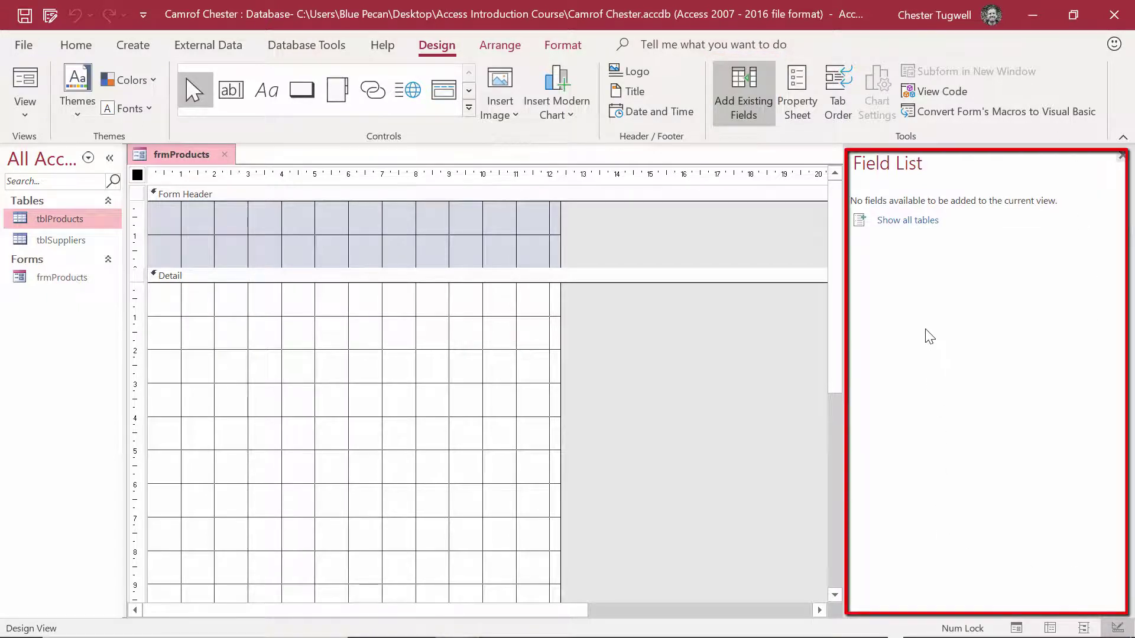
click(899, 221)
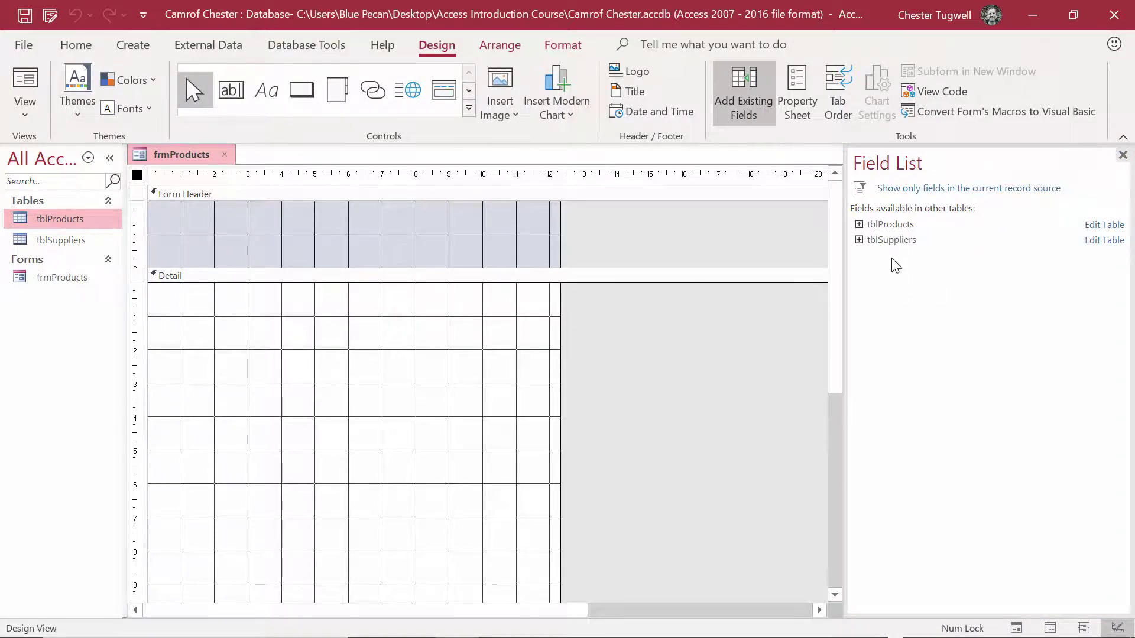
click(859, 224)
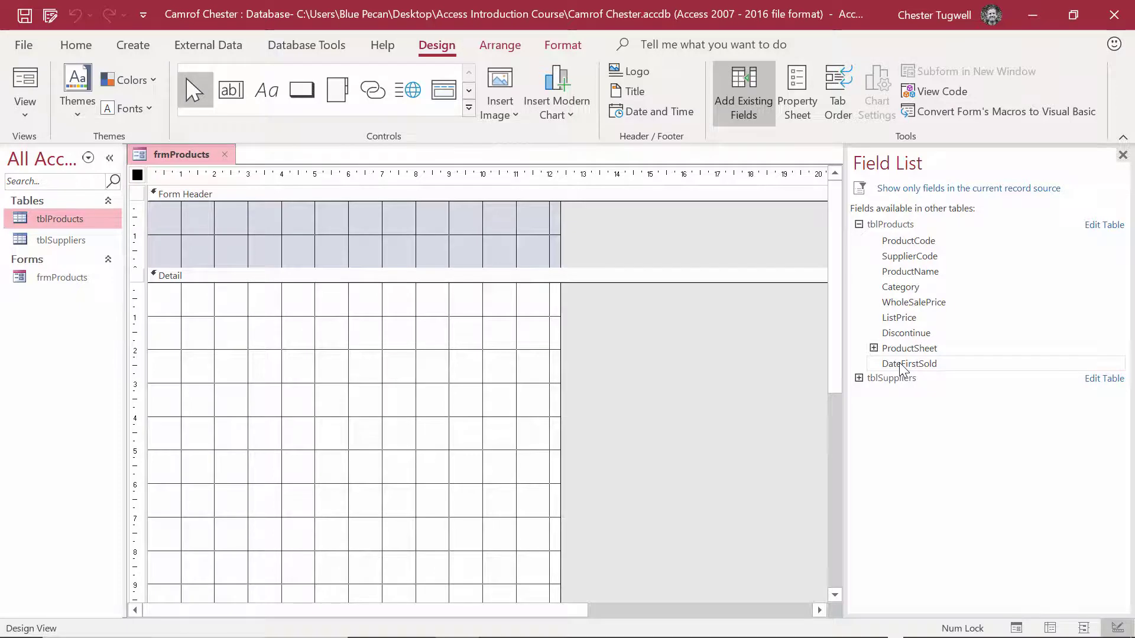
click(898, 243)
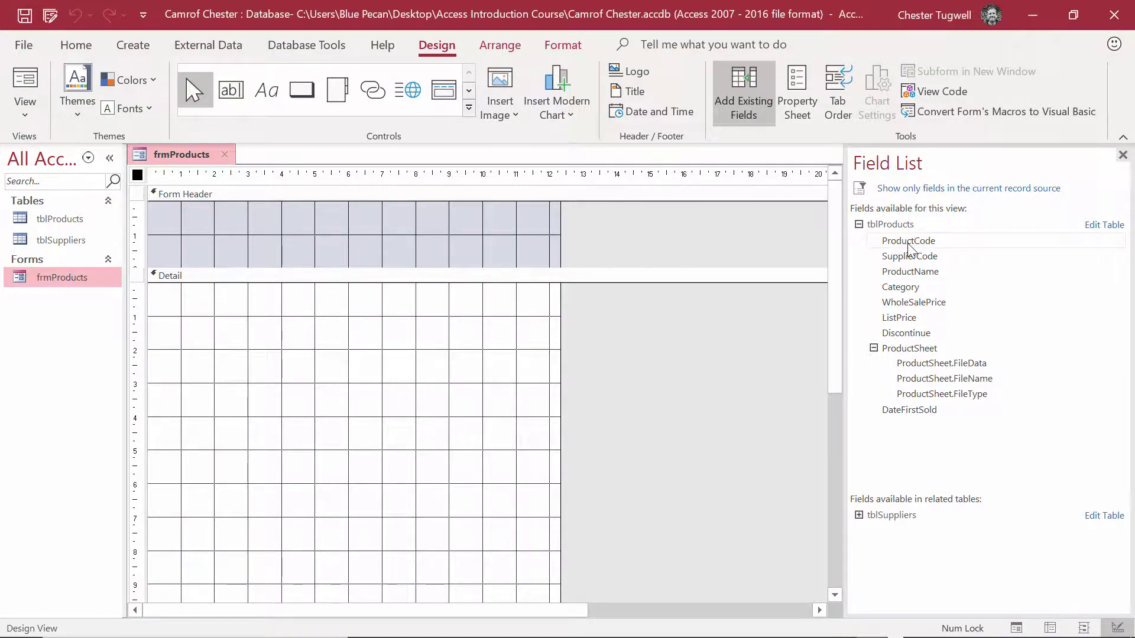
Stack ProductCode, SupplierCode, ProductName, Category, WholeSalePrice, ListPrice, Discontinue and DateFirstSold in Detail, then save.
drag(908, 244, 253, 300)
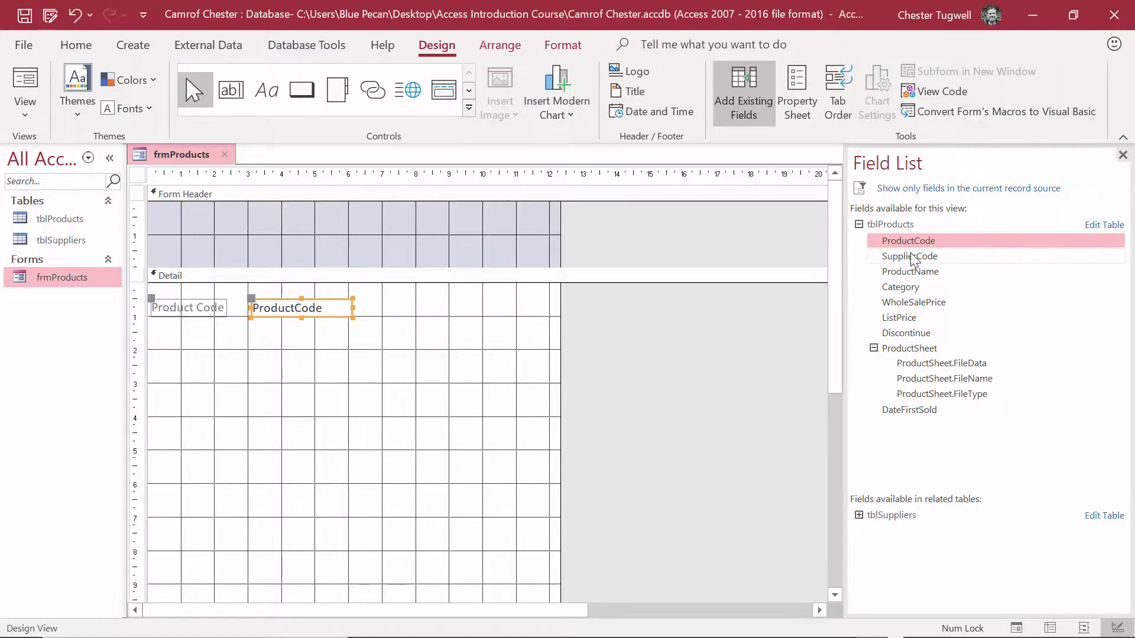
drag(913, 258, 253, 332)
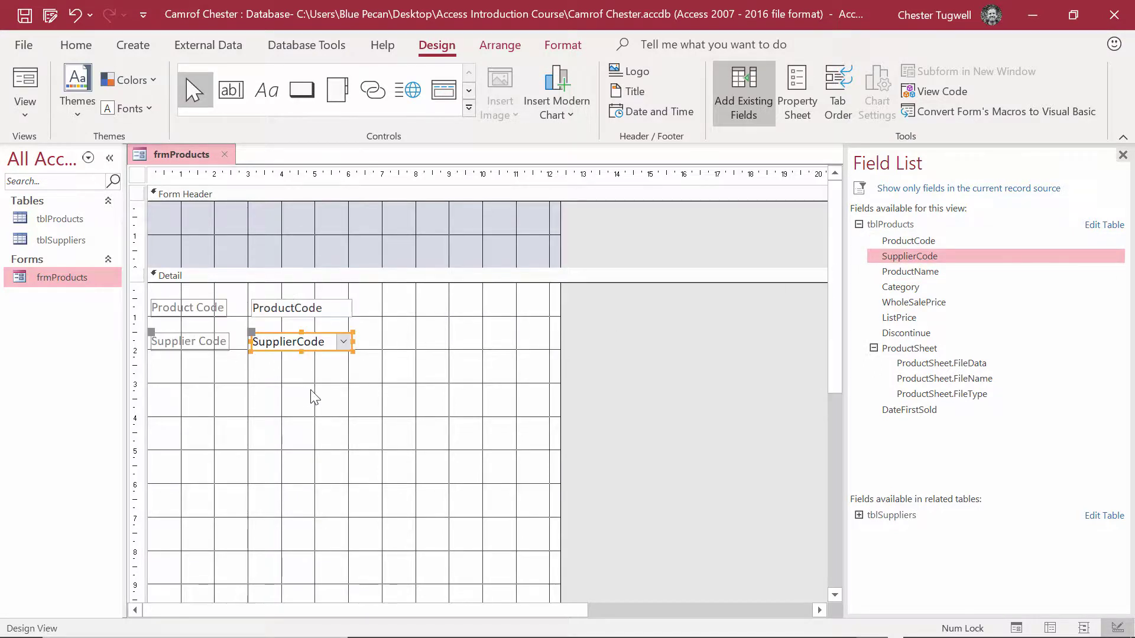
drag(935, 272, 254, 376)
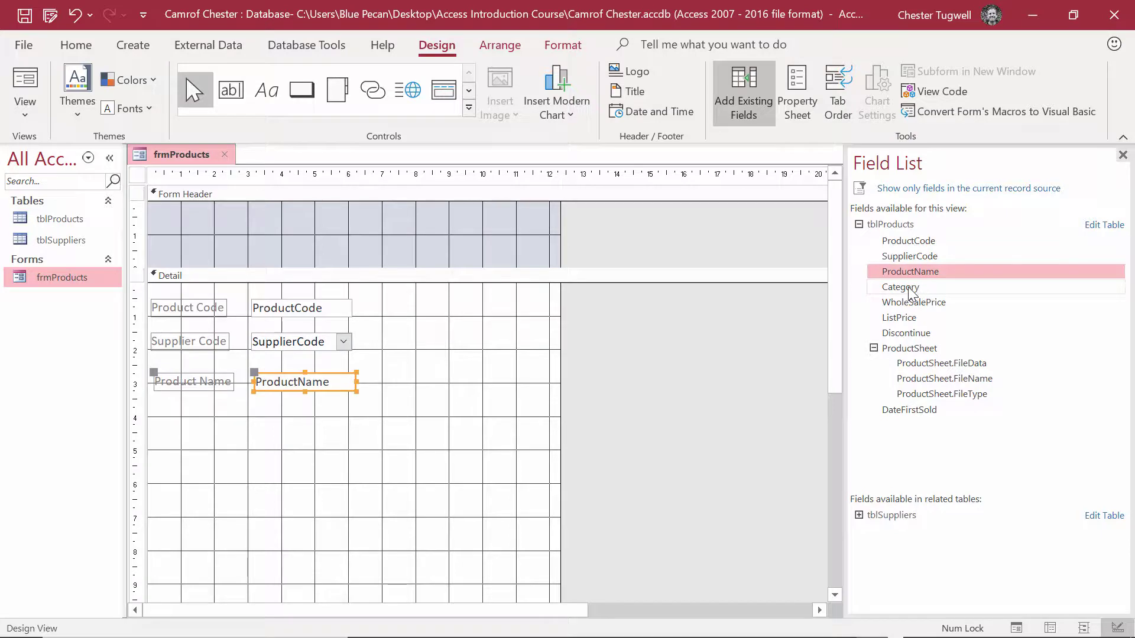
drag(904, 288, 254, 408)
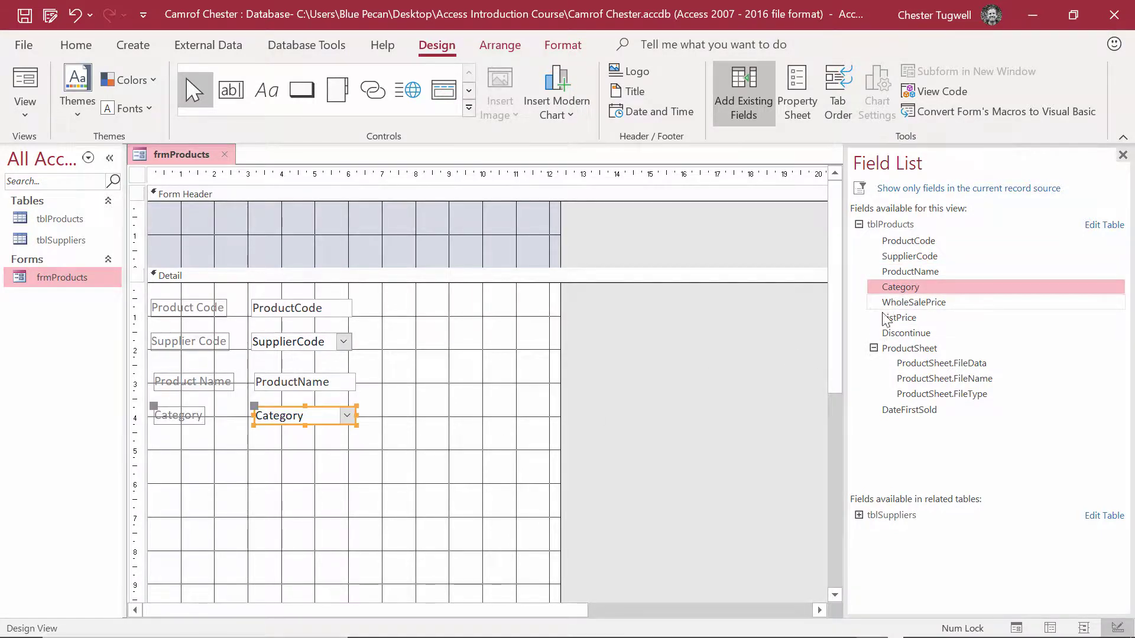
drag(898, 303, 252, 438)
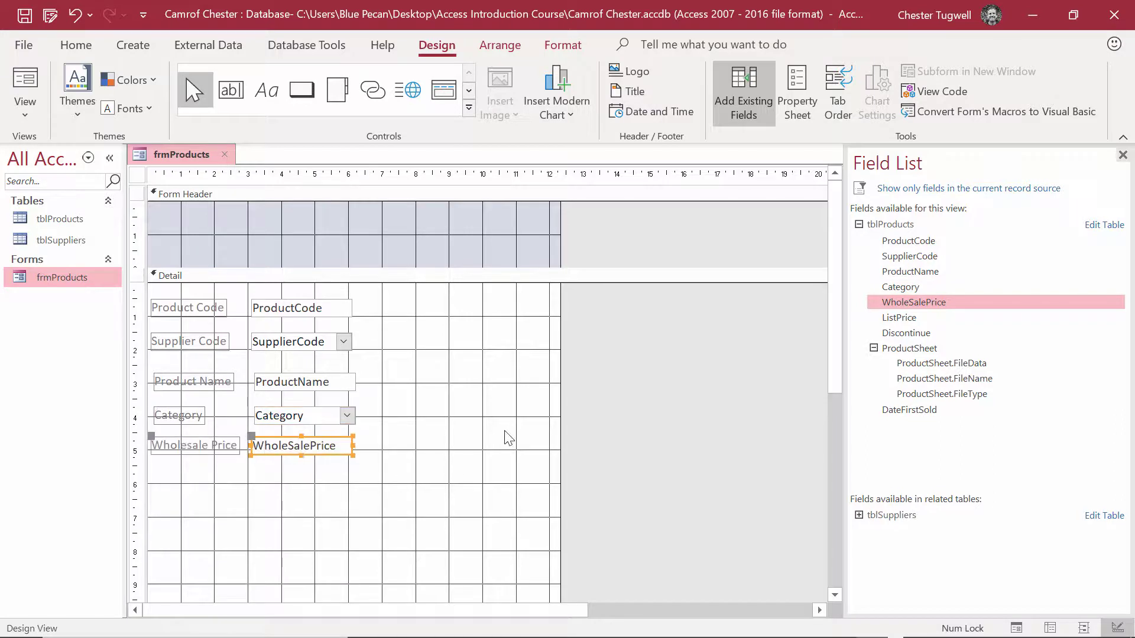
drag(892, 317, 253, 482)
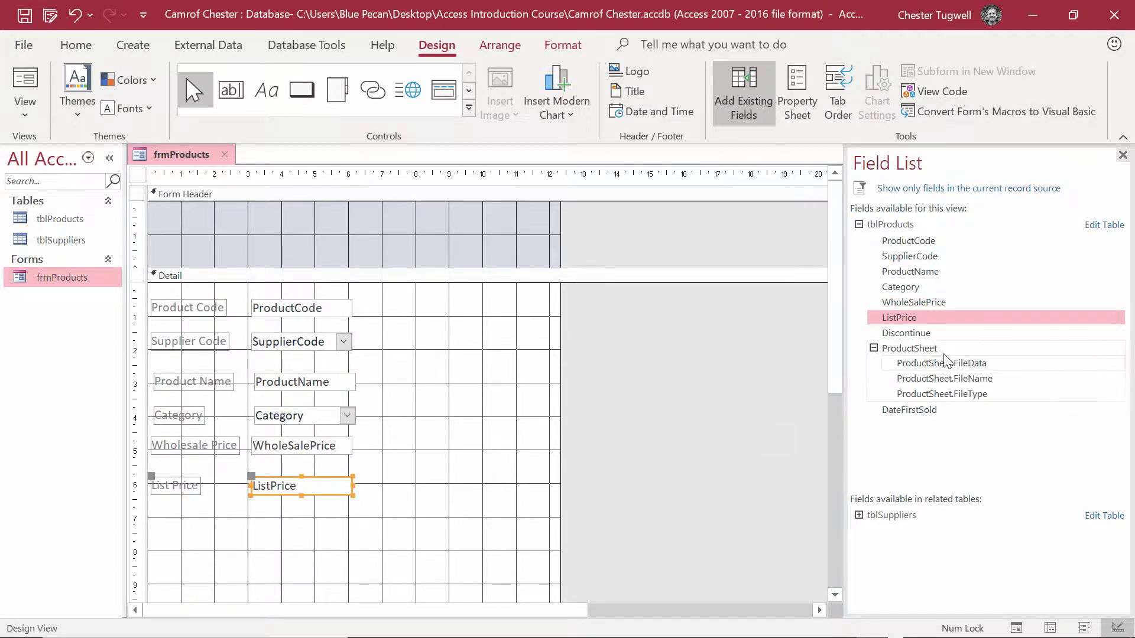
drag(906, 333, 253, 521)
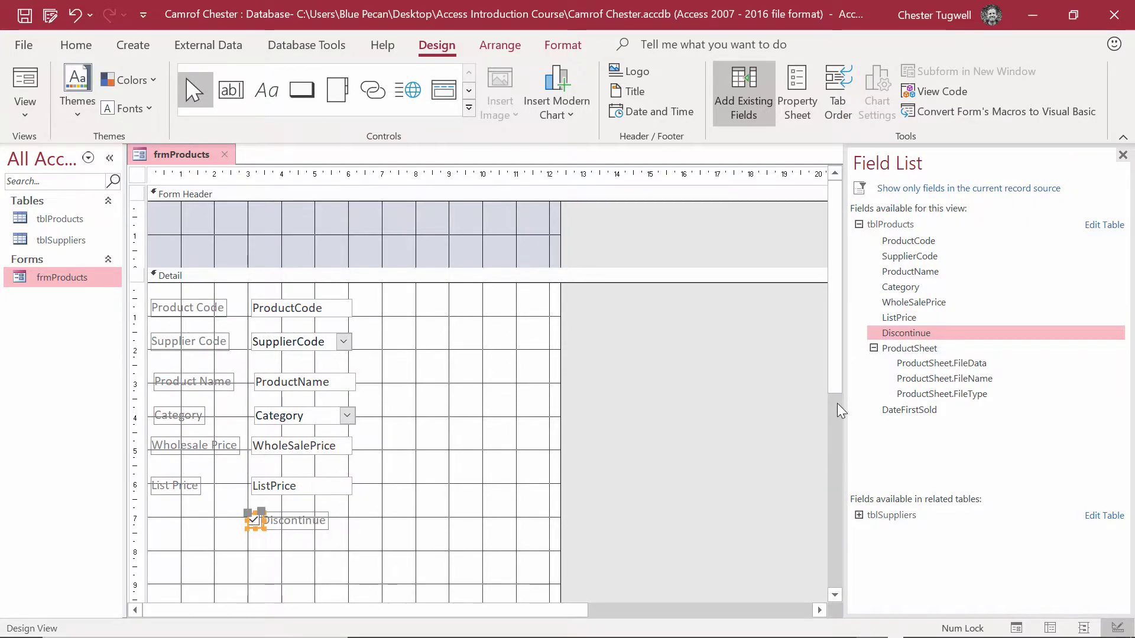
drag(897, 411, 235, 556)
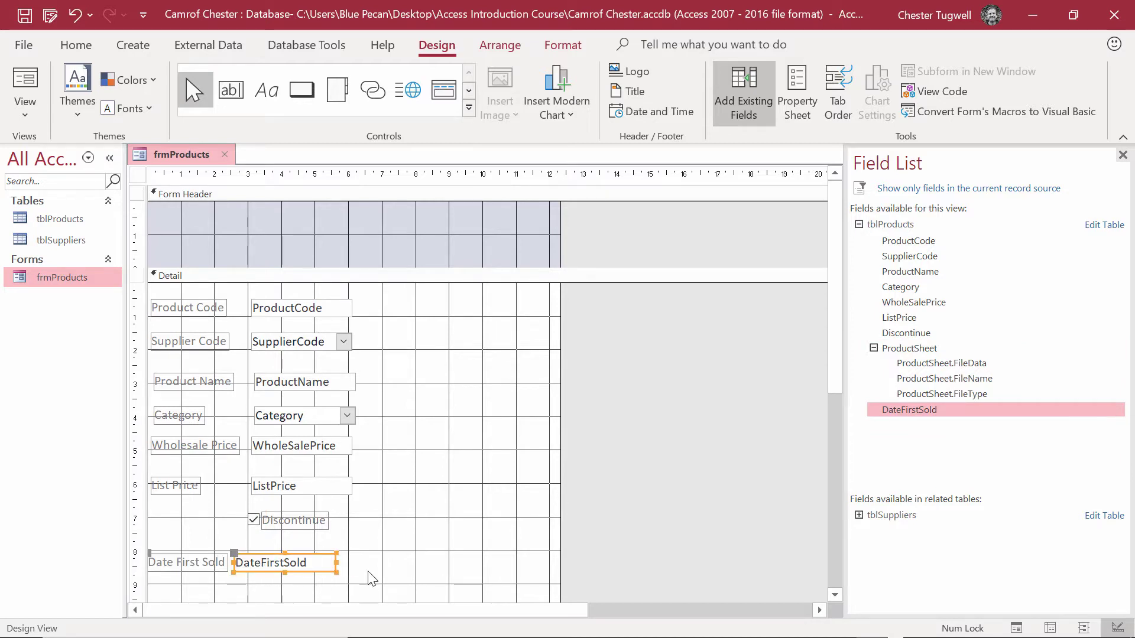
click(22, 19)
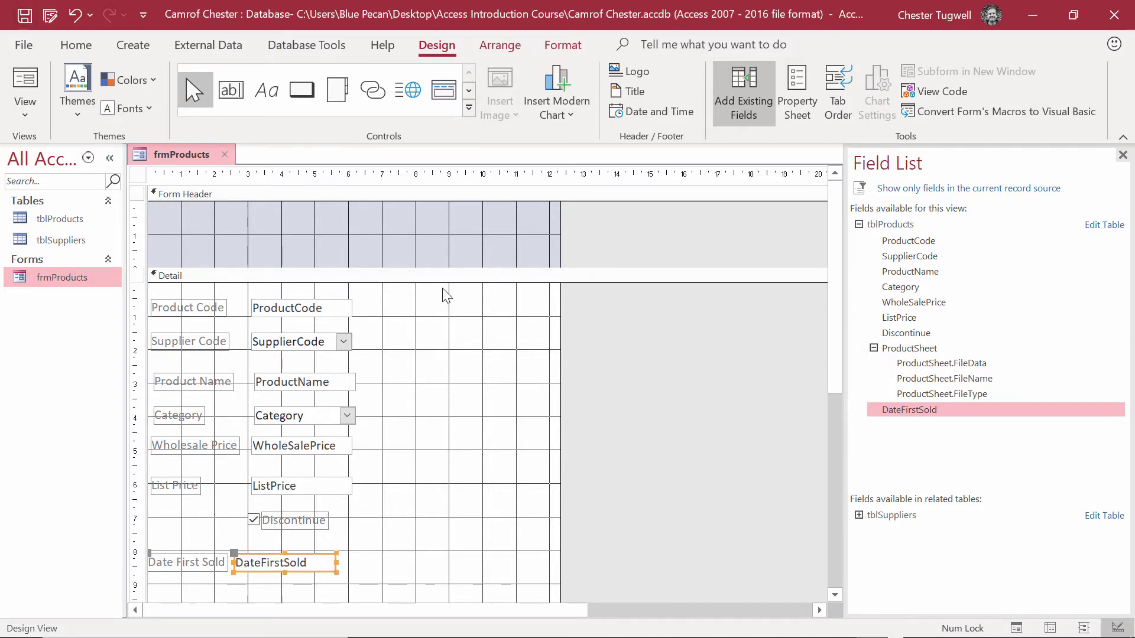